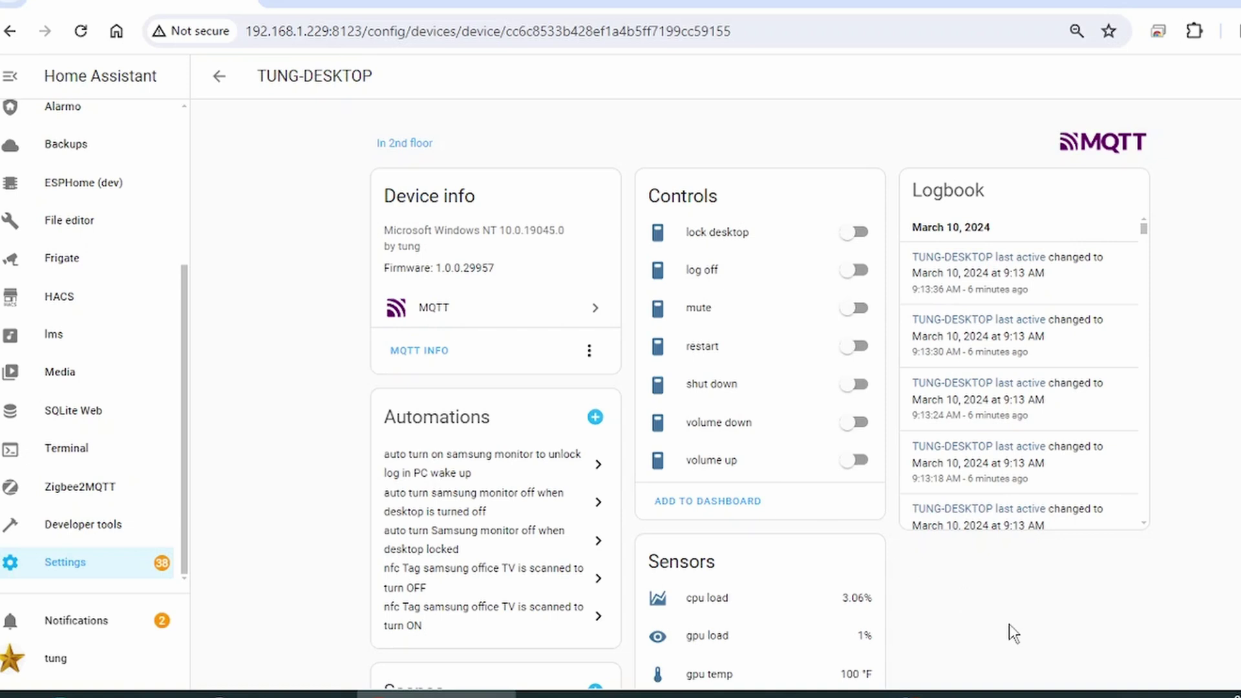
Scroll through the desktop device's MQTT Controls and Sensors in Home Assistant
scroll(1012, 632, "down", 5)
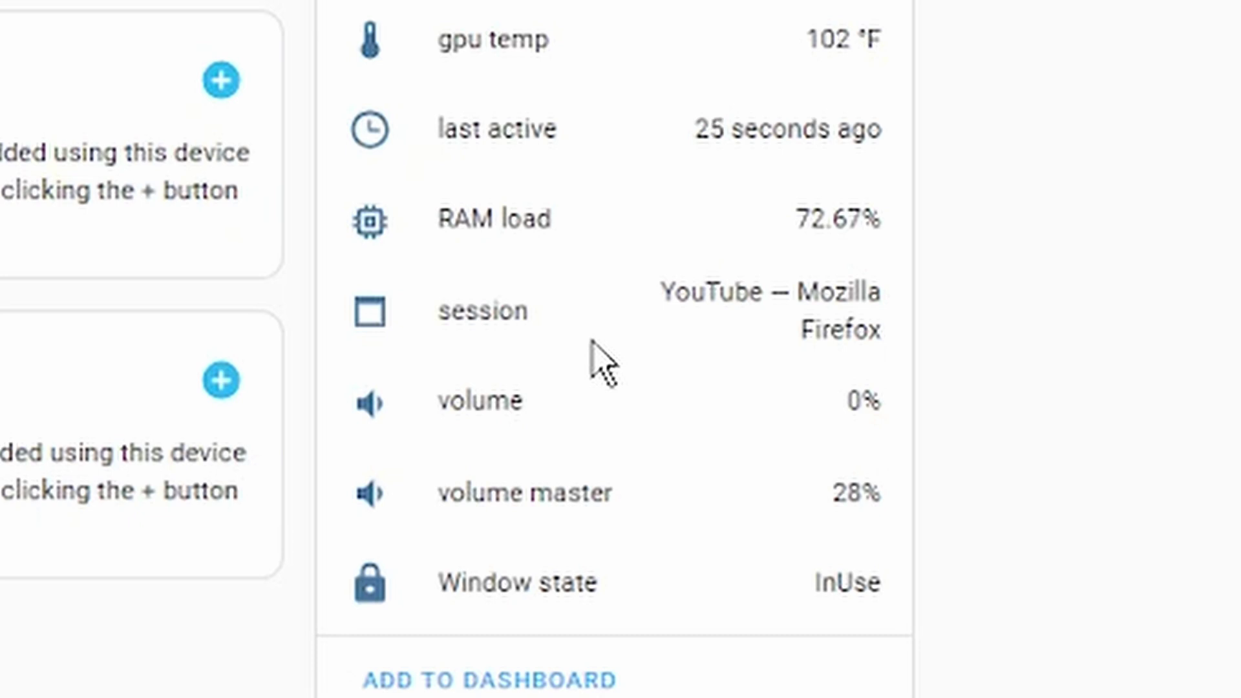
scroll(614, 349, "up", 10)
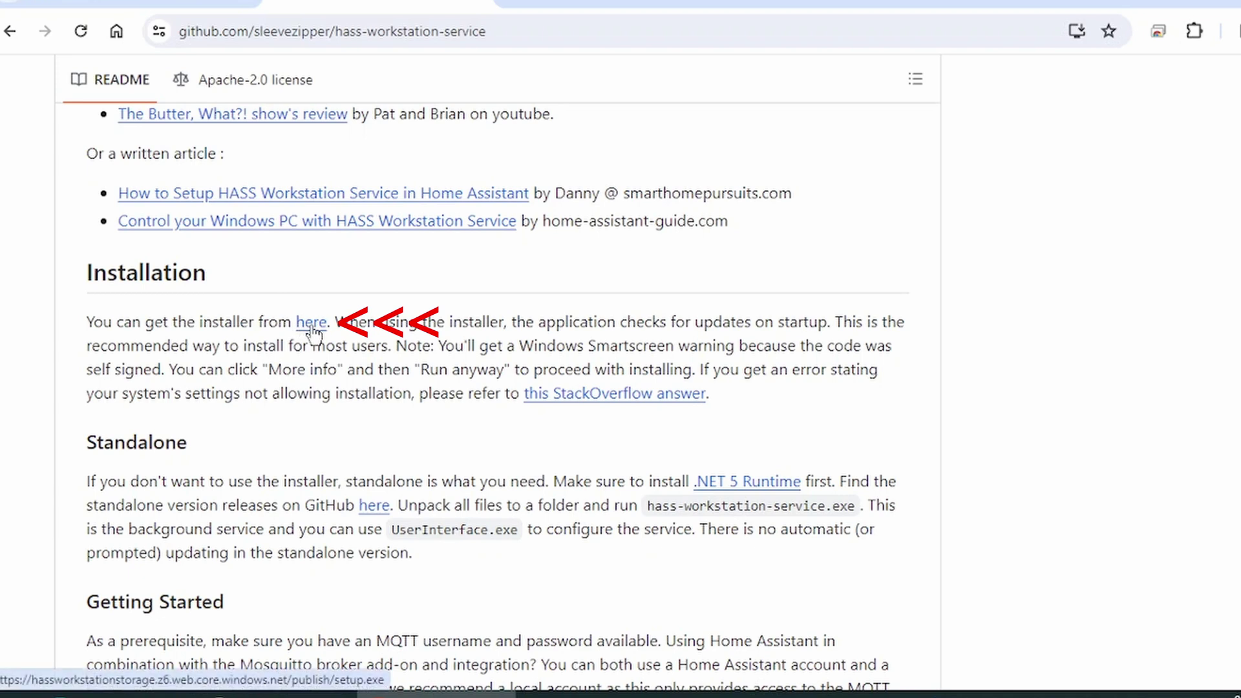
Download the 667 KB setup.exe from the GitHub README, launch it, and expand the SmartScreen details
left_click(314, 330)
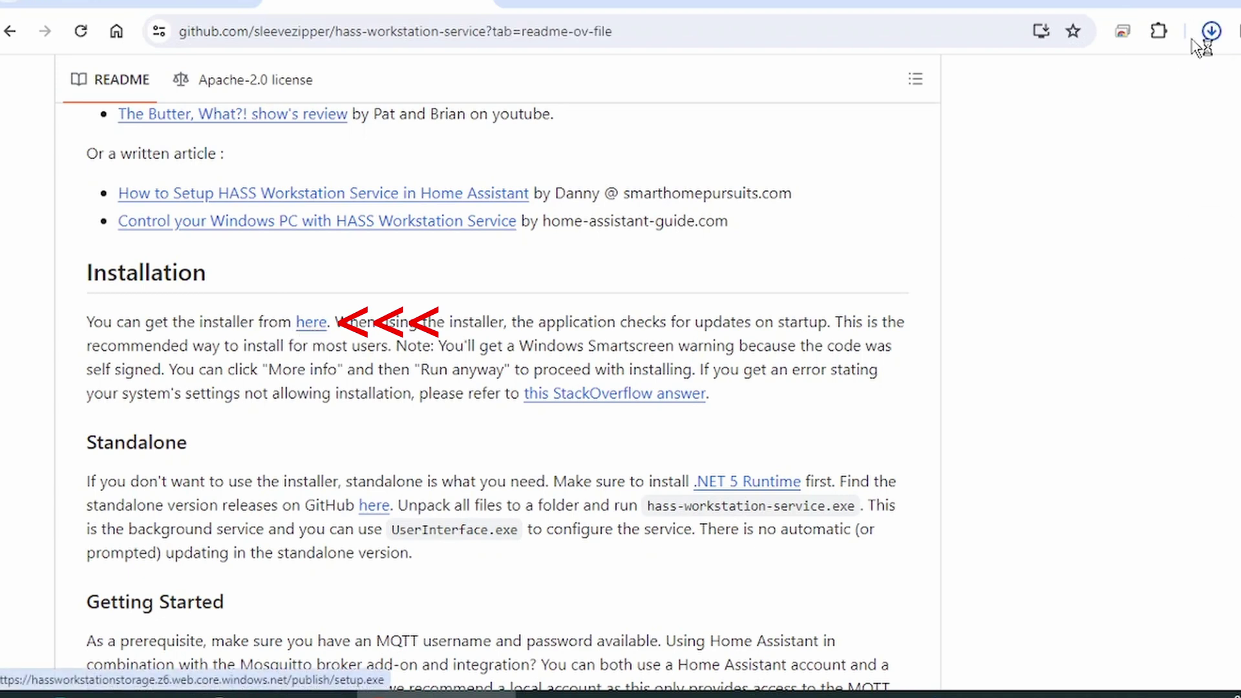
left_click(1212, 32)
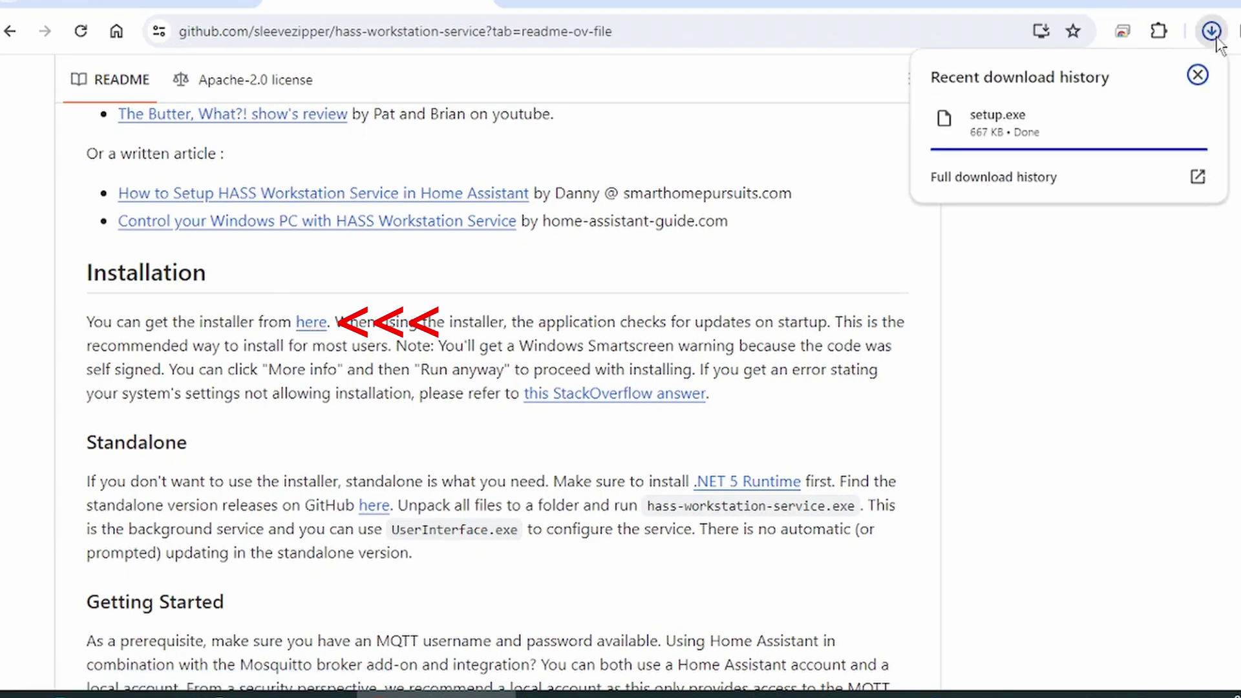
left_click(1010, 122)
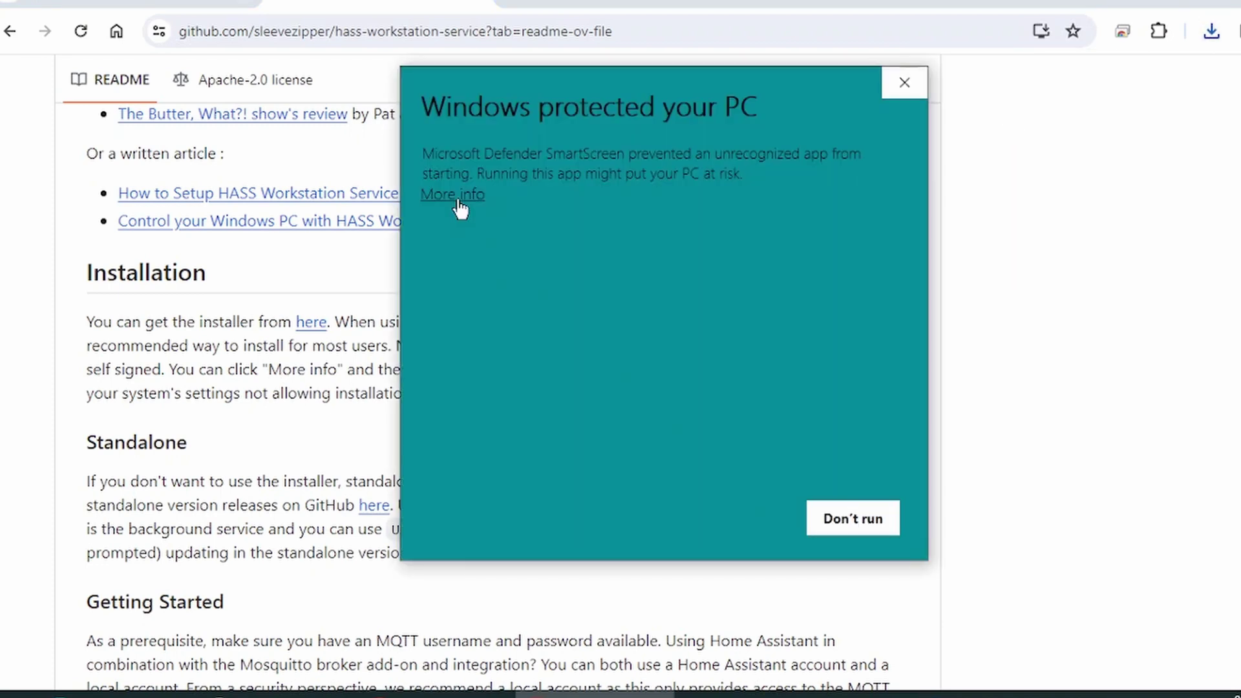
left_click(456, 197)
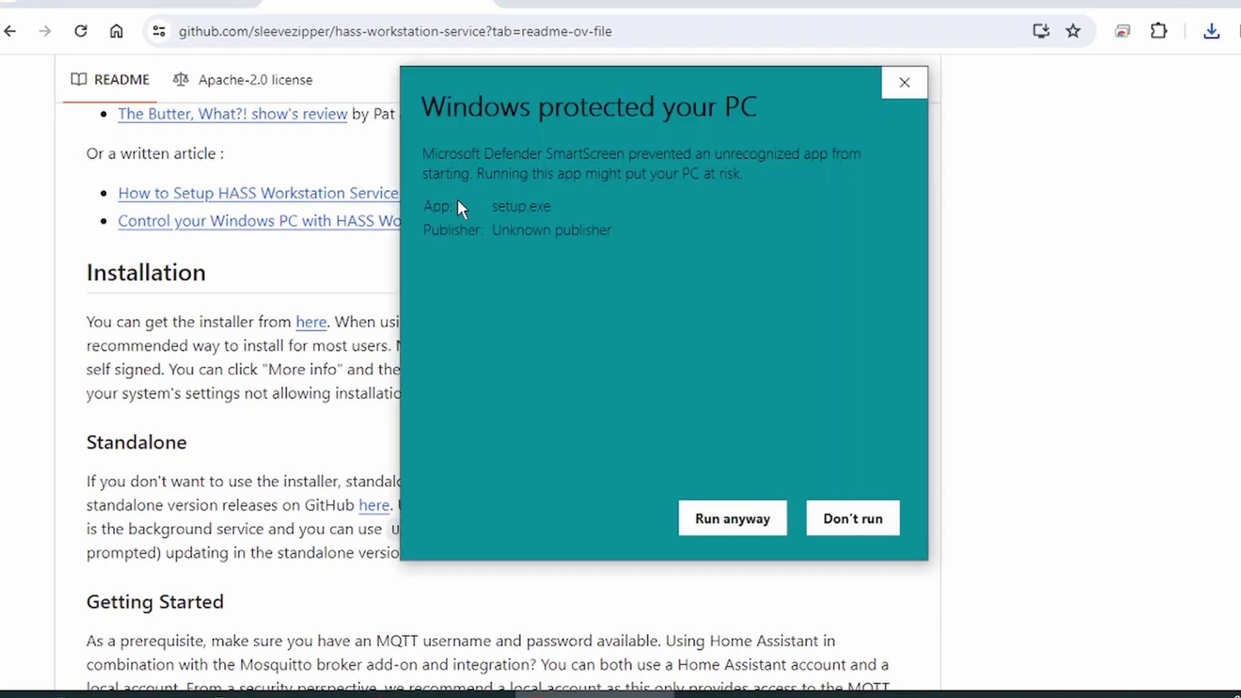
Run the unrecognised installer anyway, installing .NET Runtime 5.0.12 and then Hass Workstation Service
left_click(749, 517)
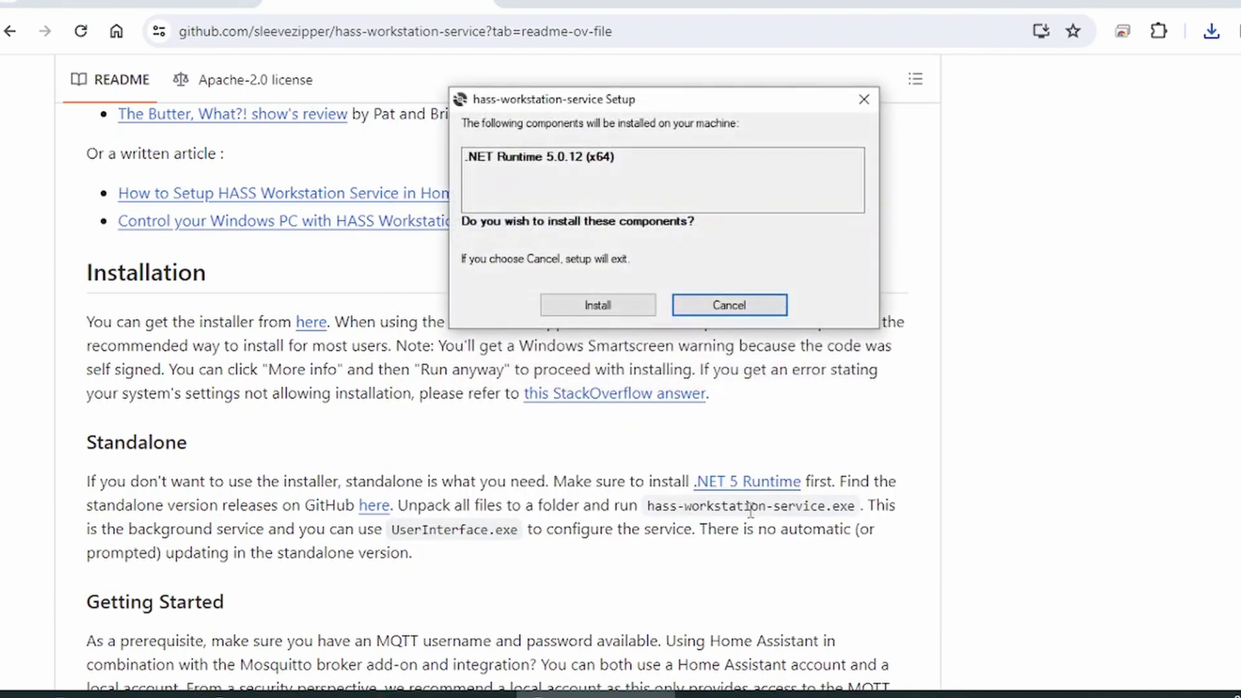
left_click(615, 307)
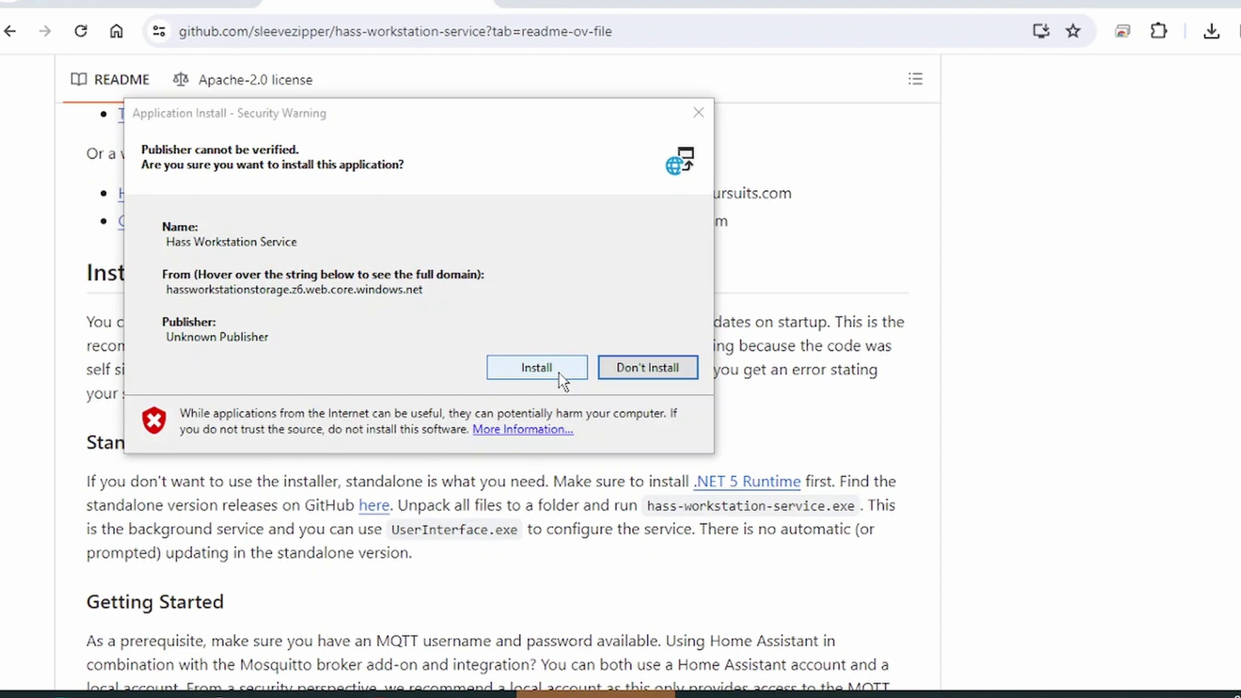
left_click(559, 370)
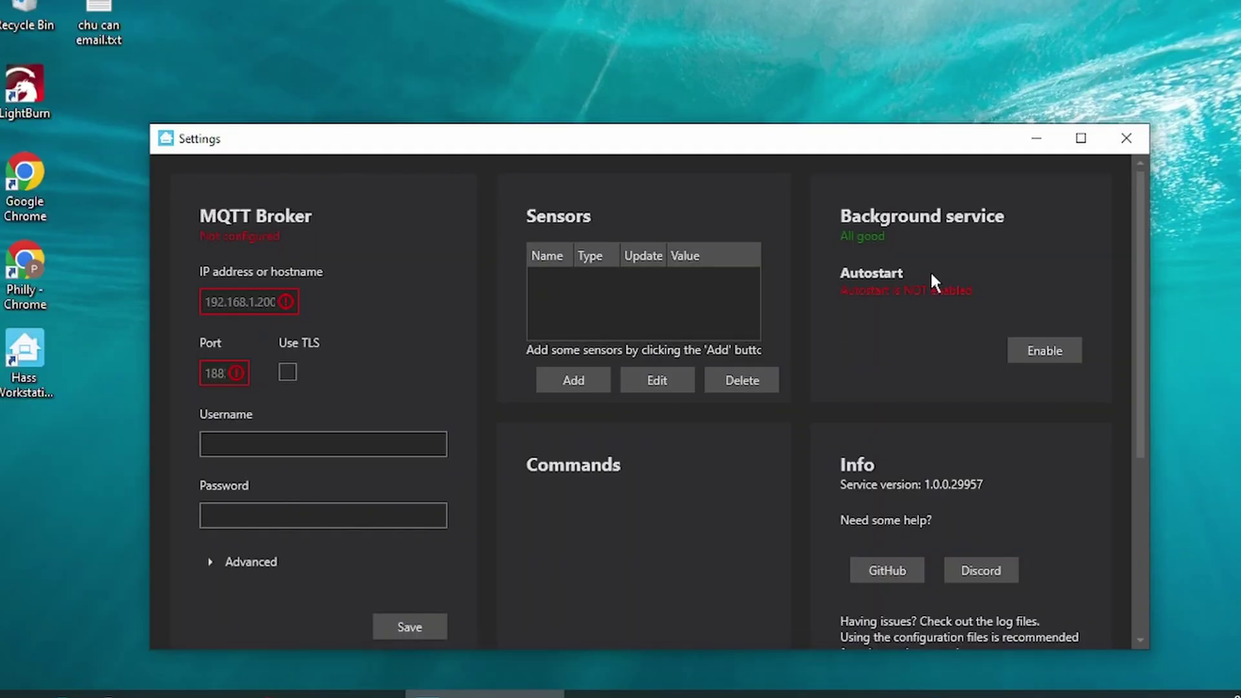
Maximize Settings and save the MQTT broker 192.168.1.229, port 1883, with credentials and prefix HP
left_click(1080, 137)
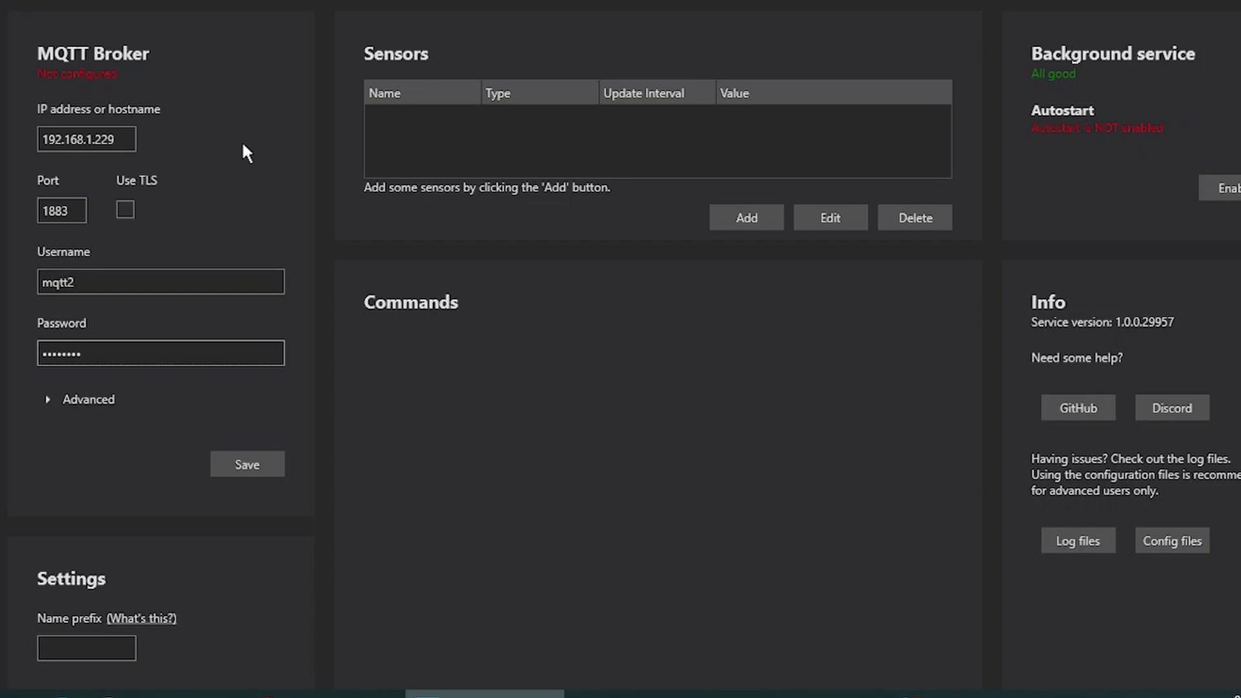
left_click(250, 470)
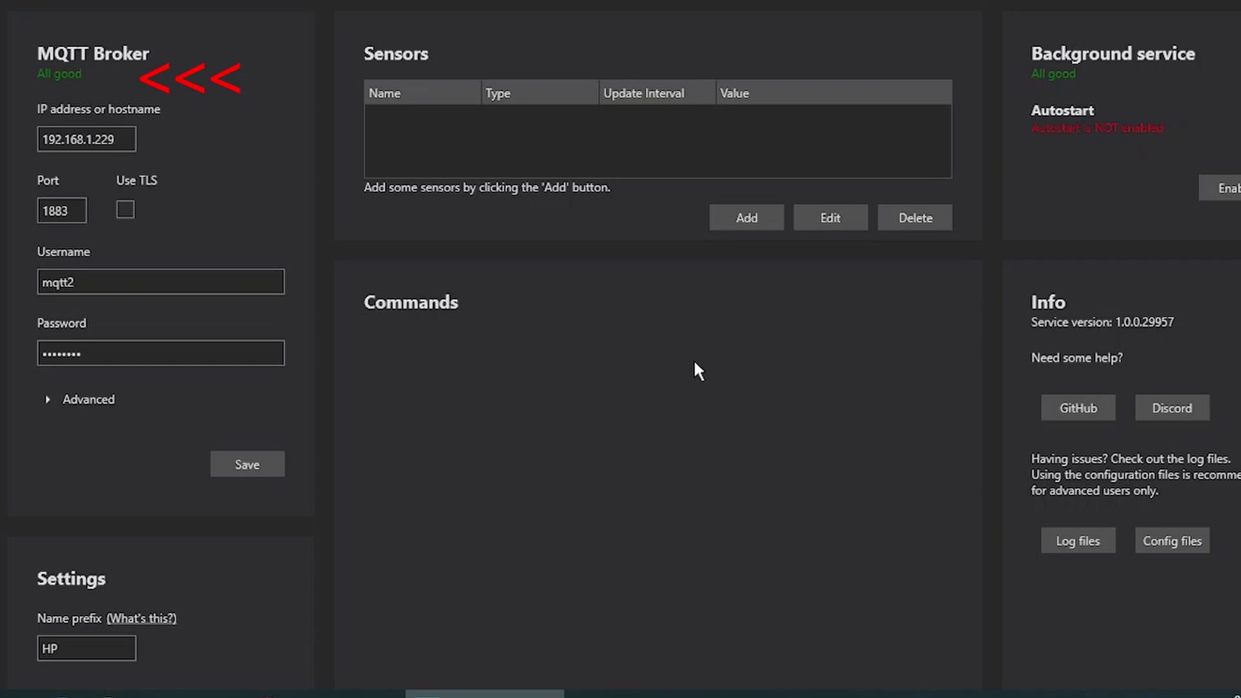
Add an ActiveWindowSensor named 'hp active window' and enable autostart for the background service
left_click(750, 232)
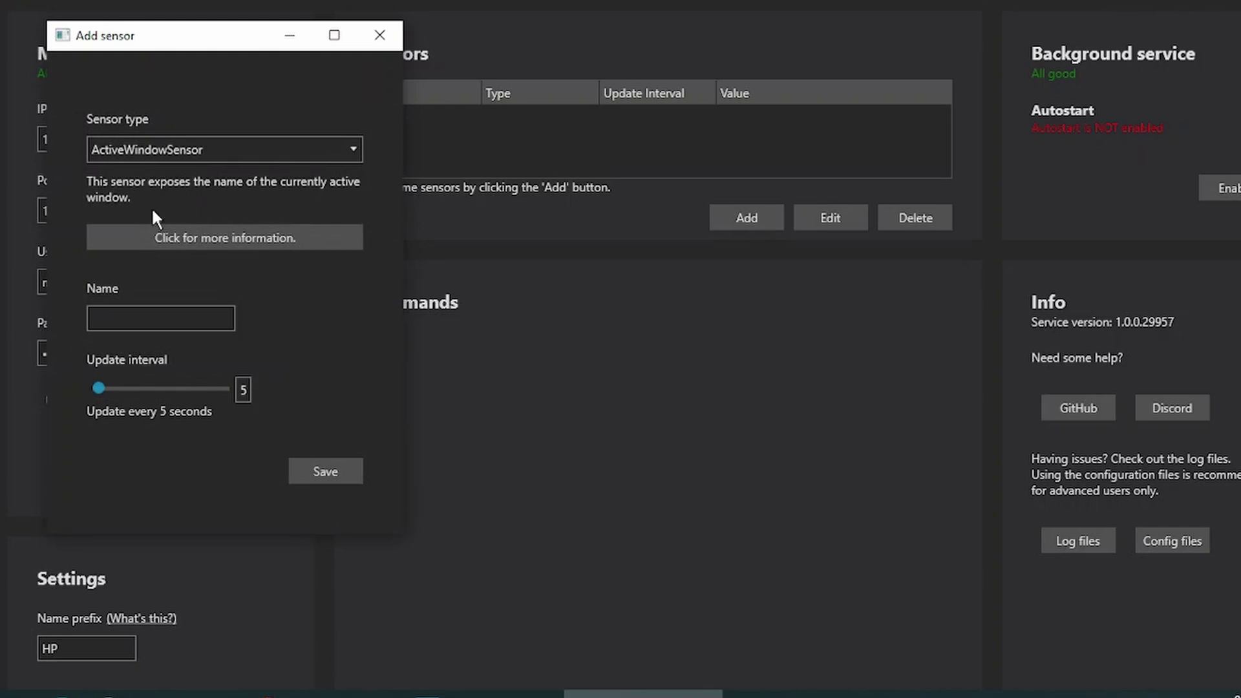
left_click(166, 317)
type("hp active window")
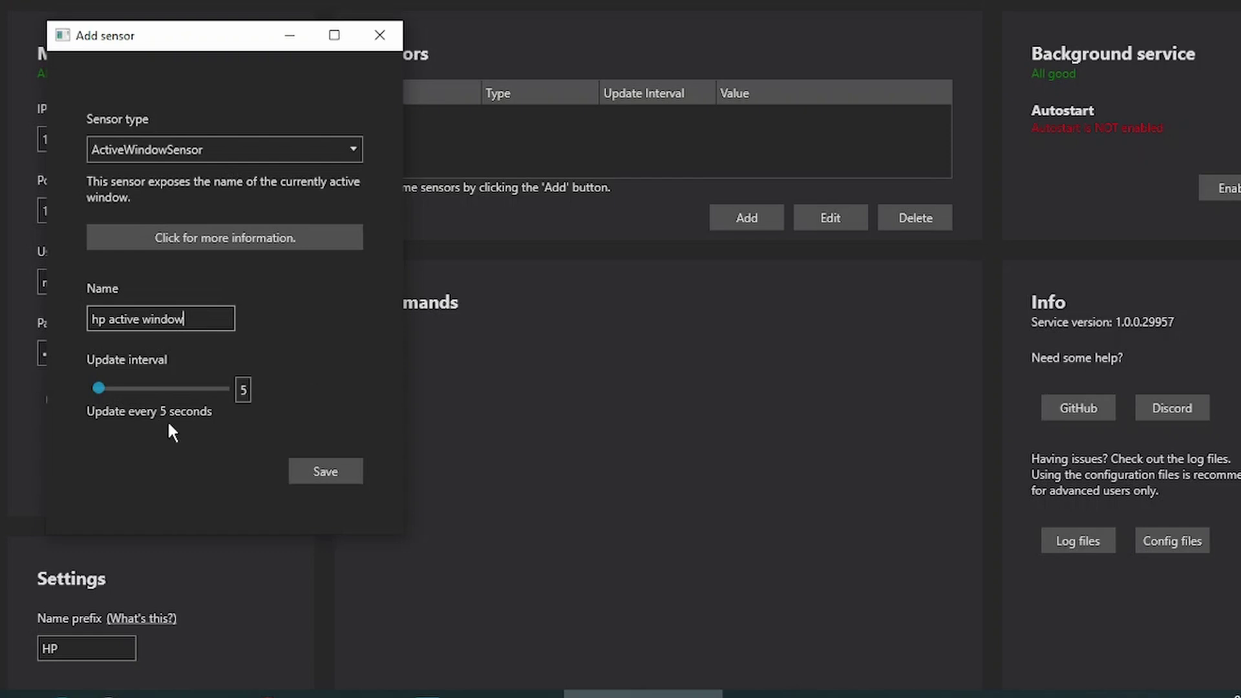
left_click(310, 475)
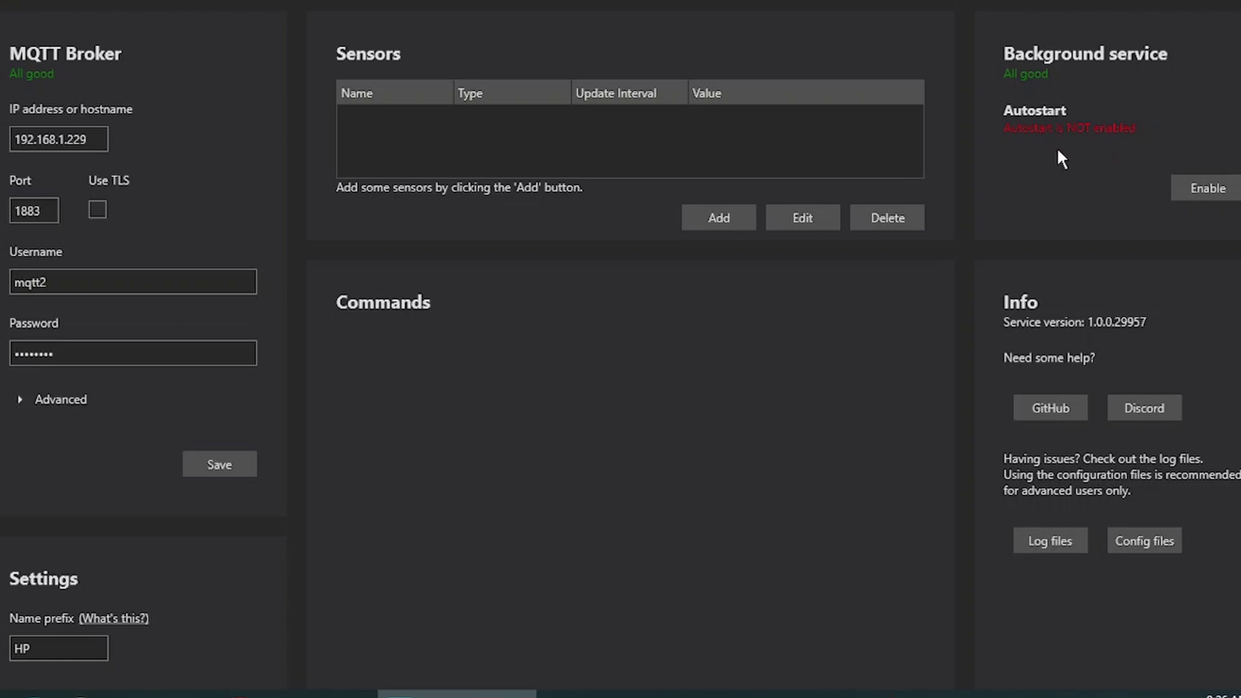
left_click(1207, 189)
left_click(737, 225)
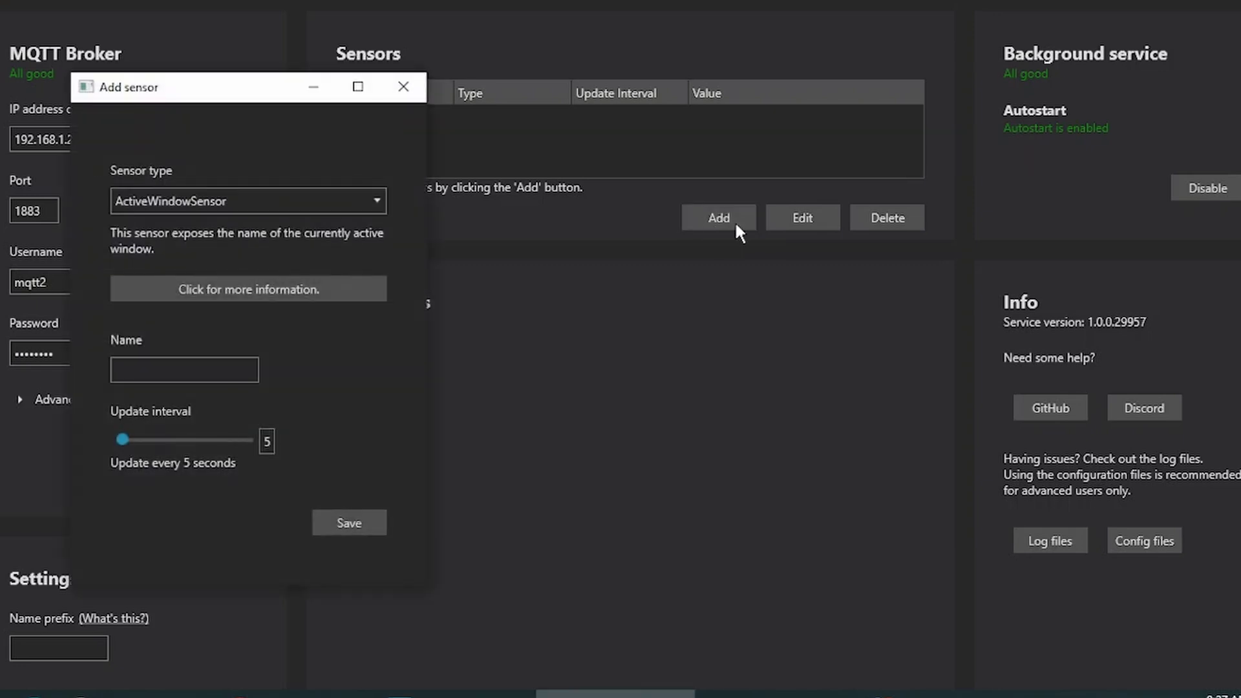
left_click(190, 197)
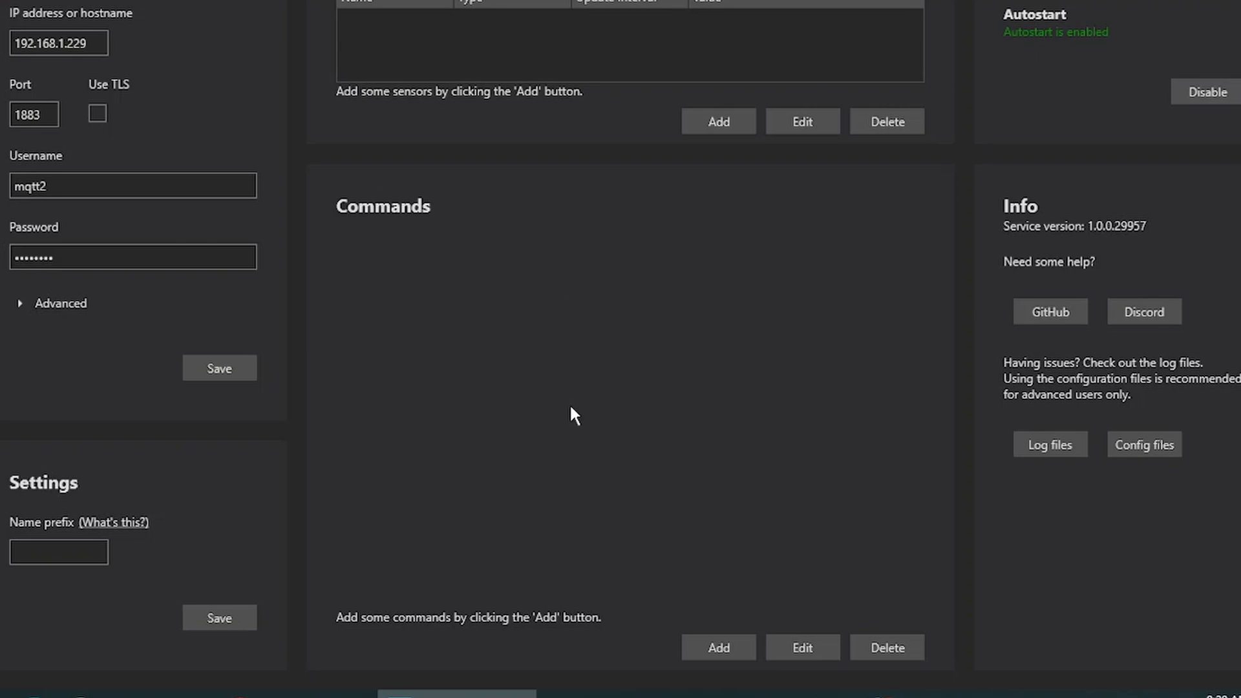
Add a MuteCommand named 'mute' under Commands
left_click(729, 655)
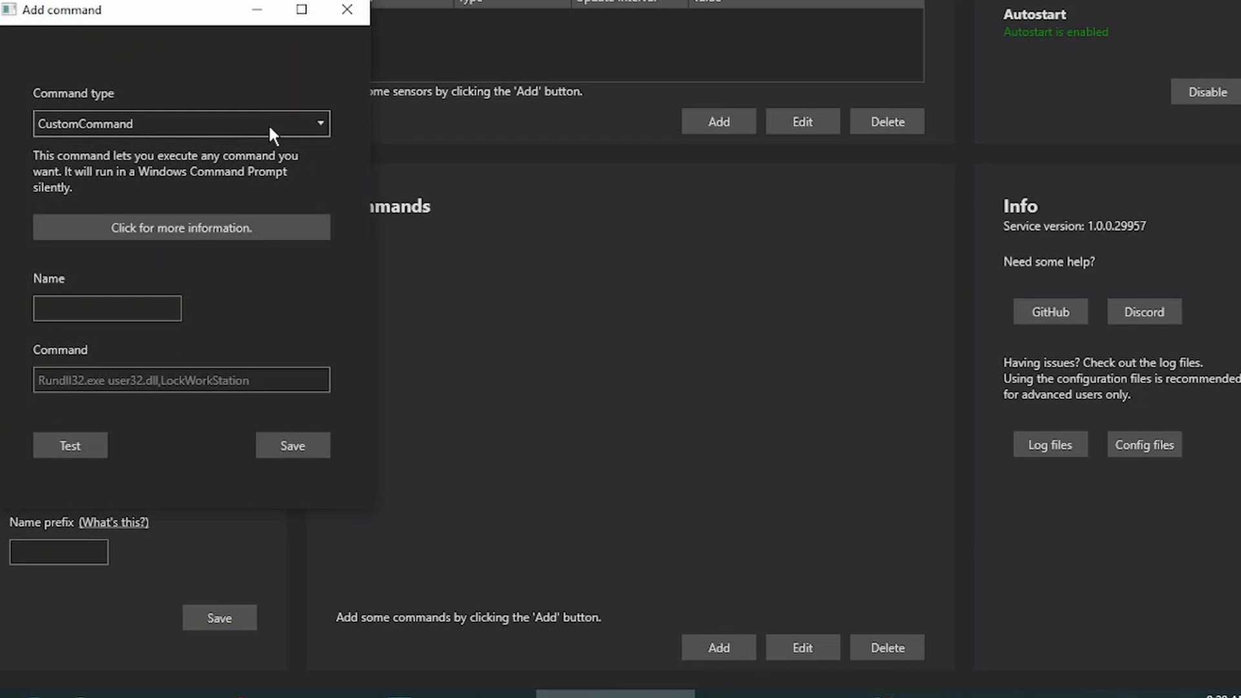
left_click(270, 132)
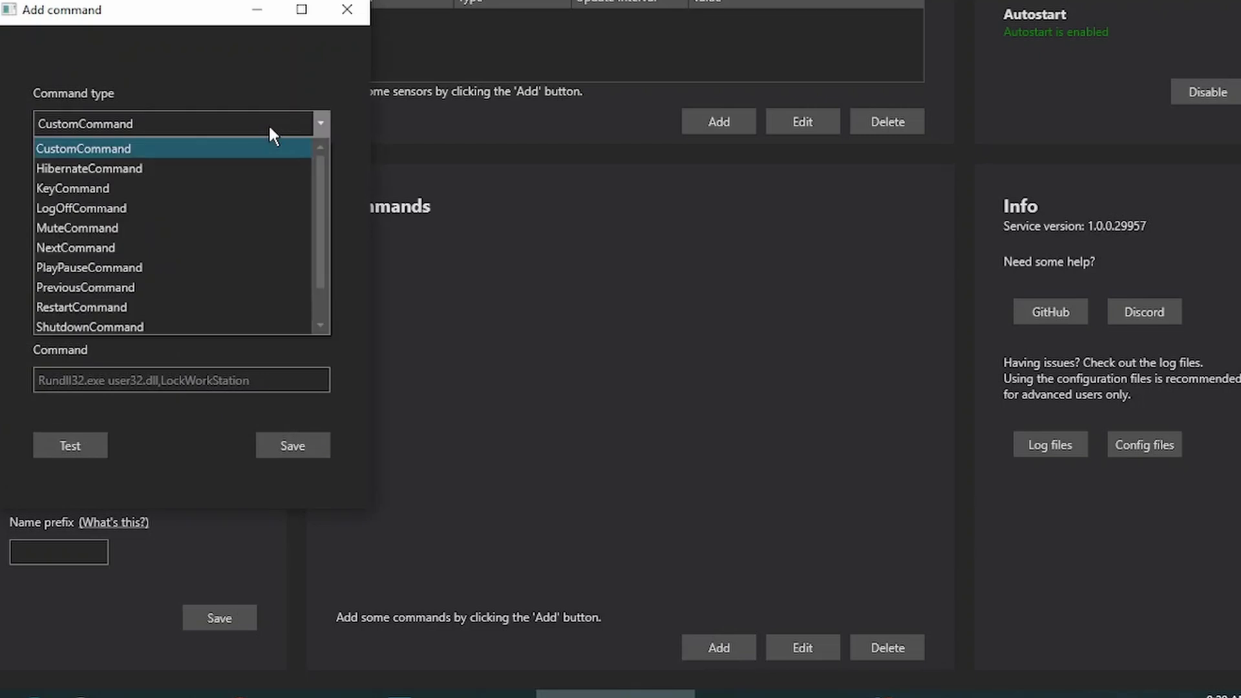
left_click(220, 227)
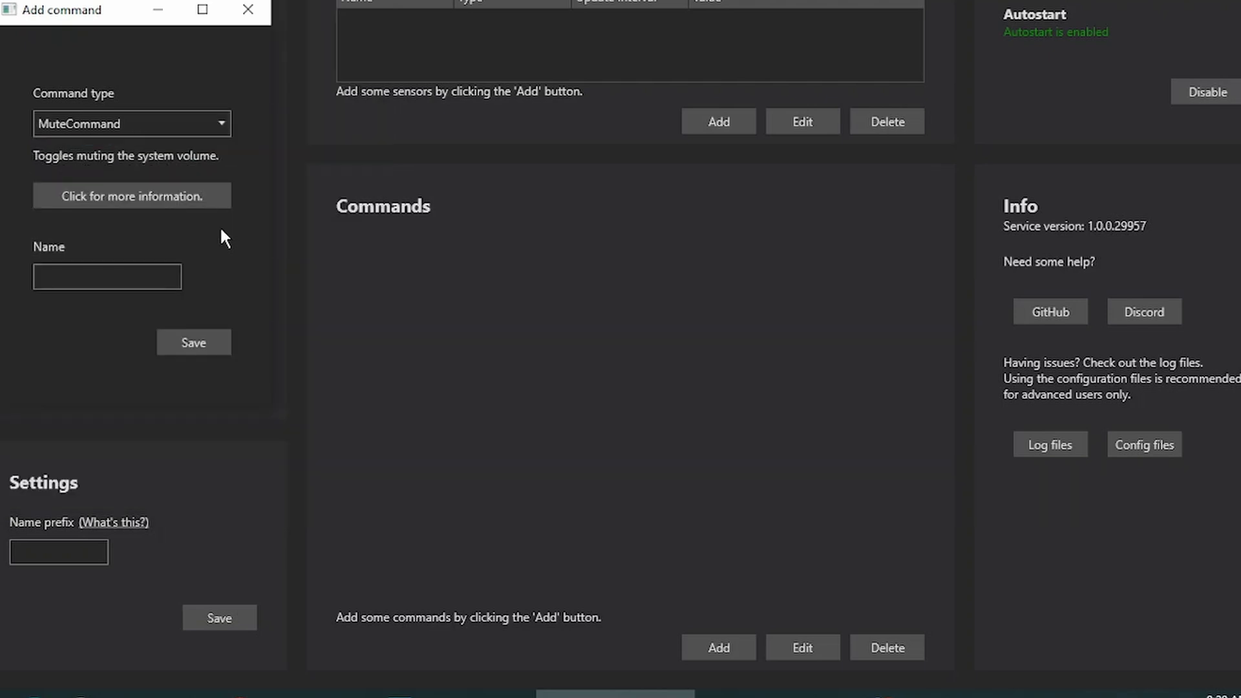
left_click(152, 276)
type("mute")
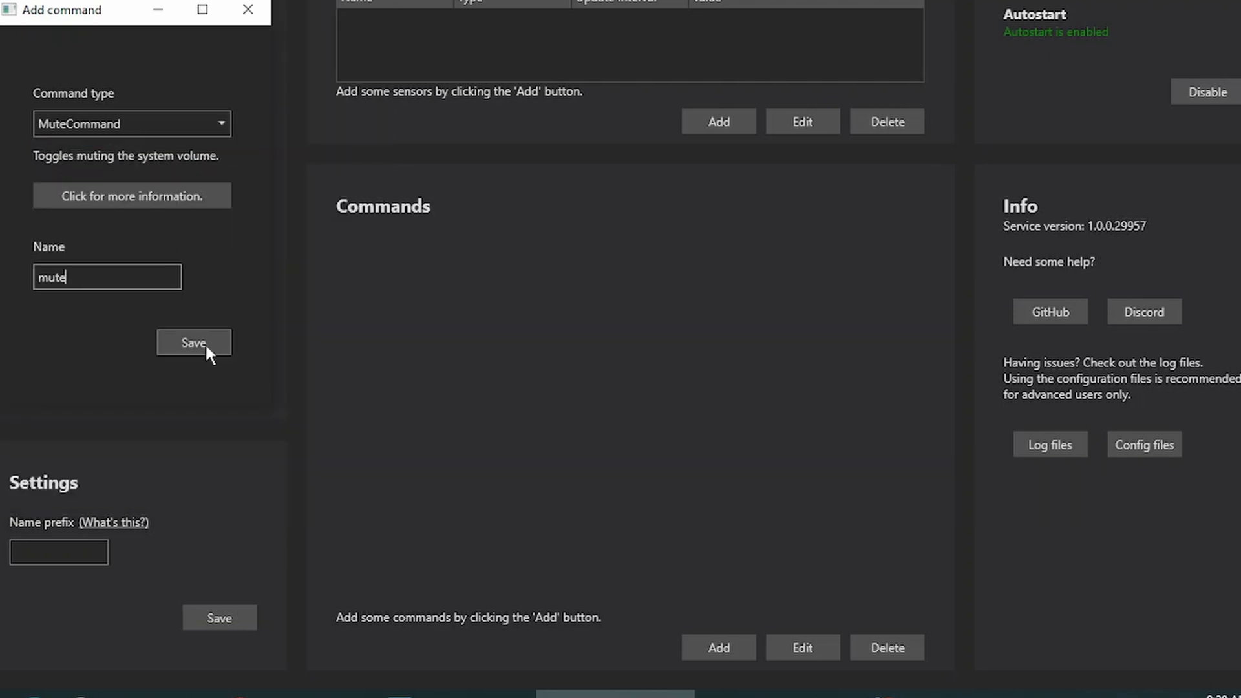
left_click(204, 342)
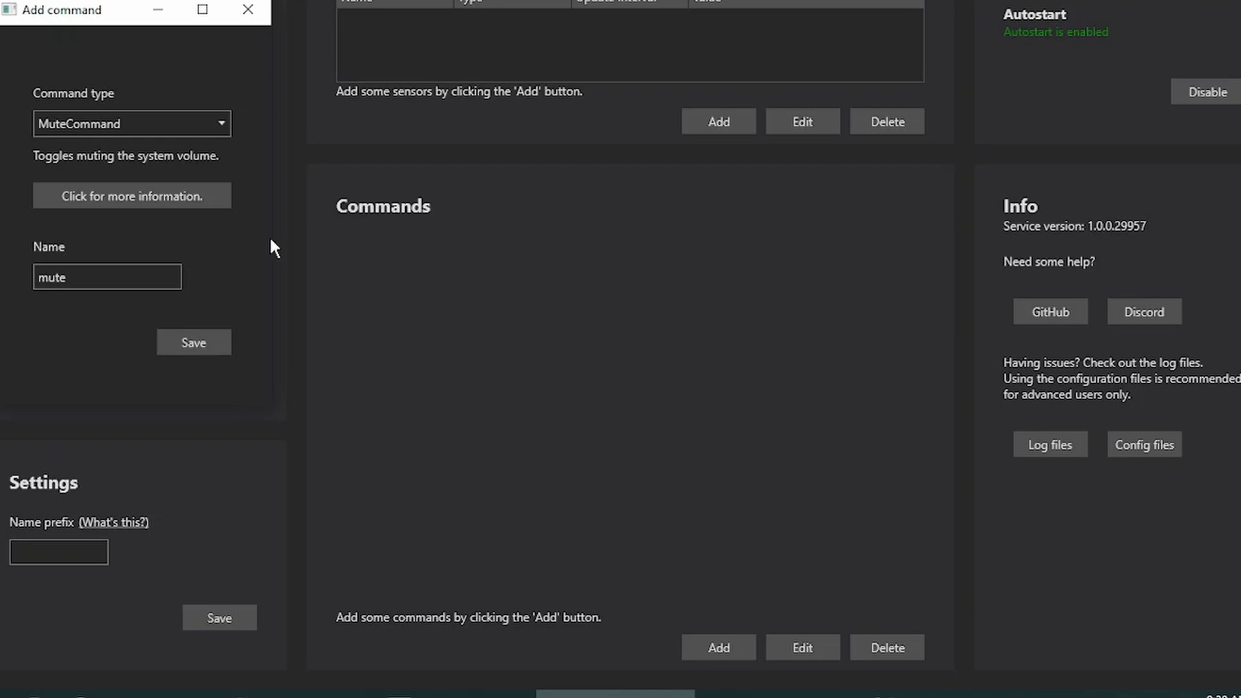
Browse through the available command types in the Command type list again
left_click(208, 130)
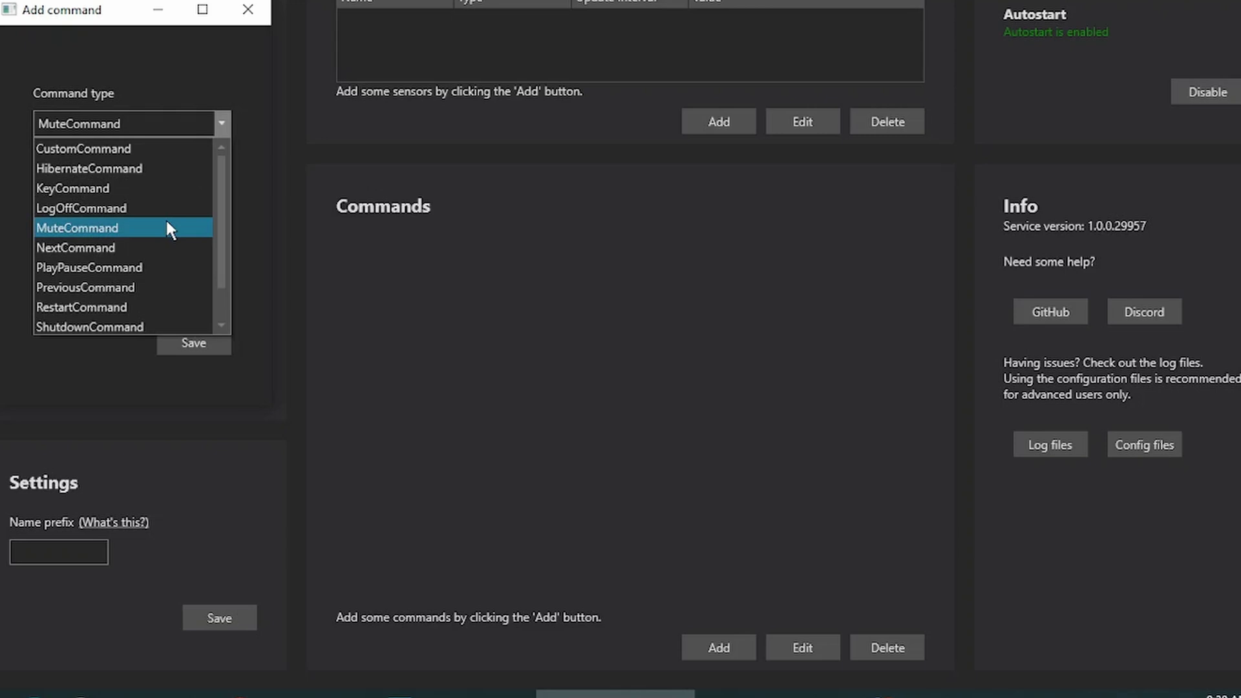
scroll(154, 317, "down", 1)
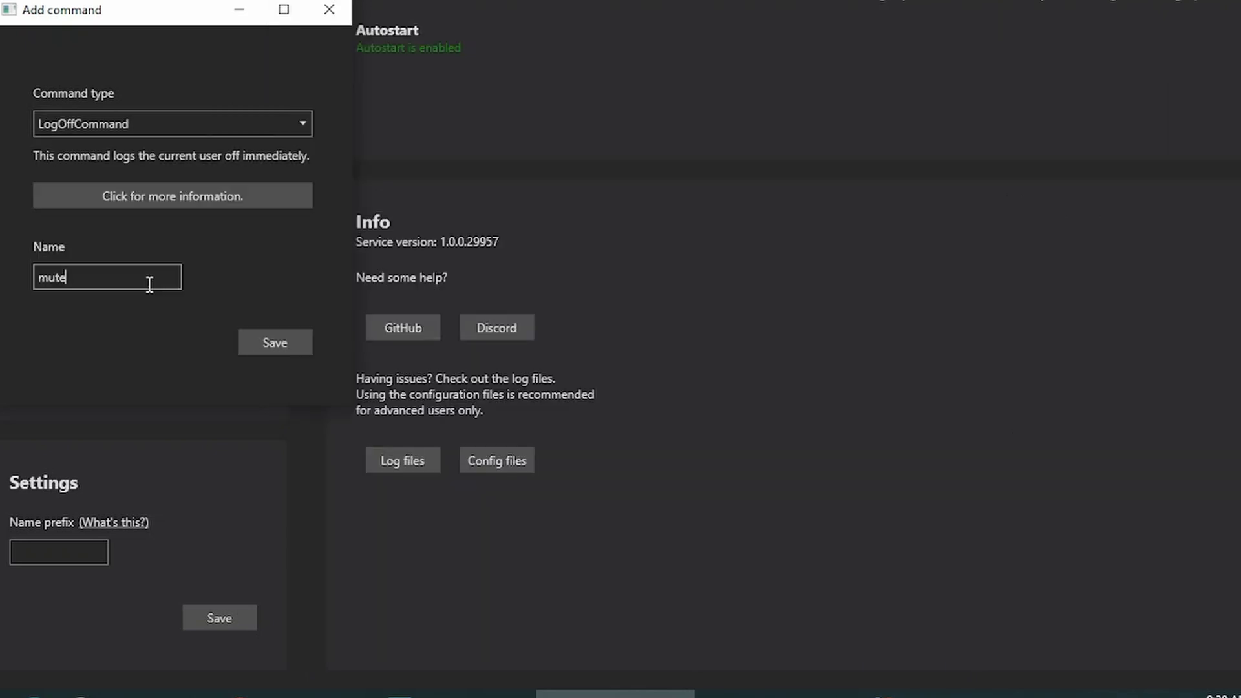
left_click_drag(149, 282, 9, 270)
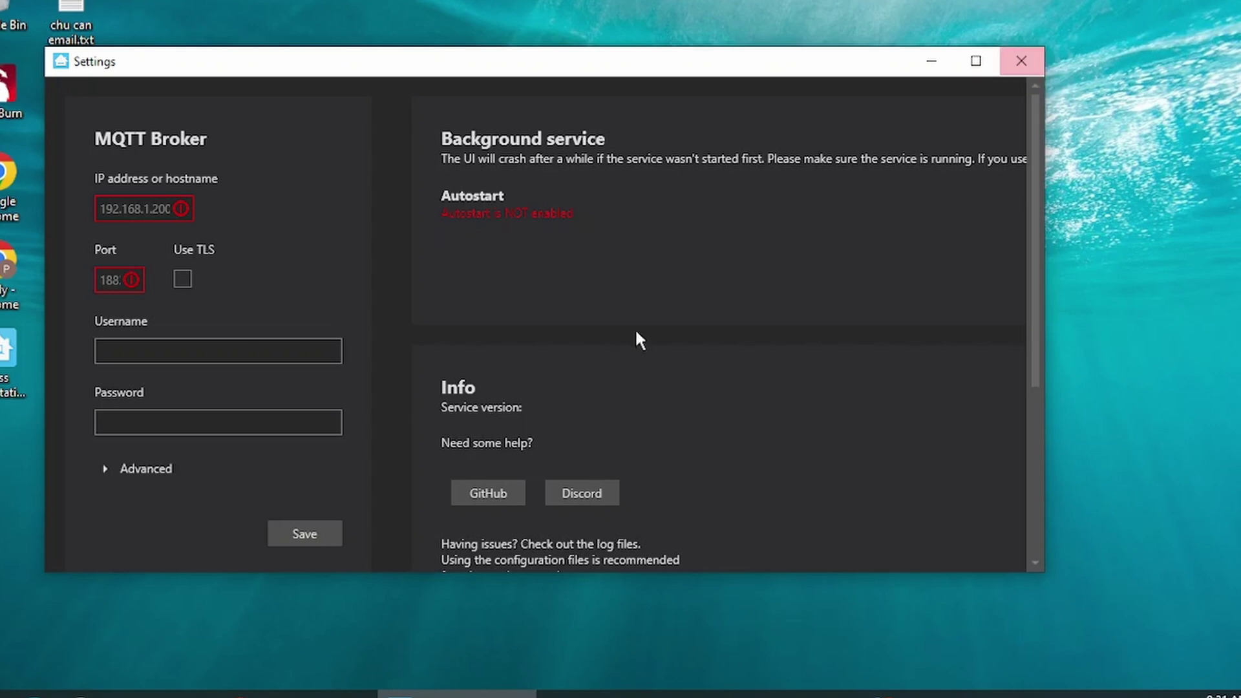
mouse_move(298, 694)
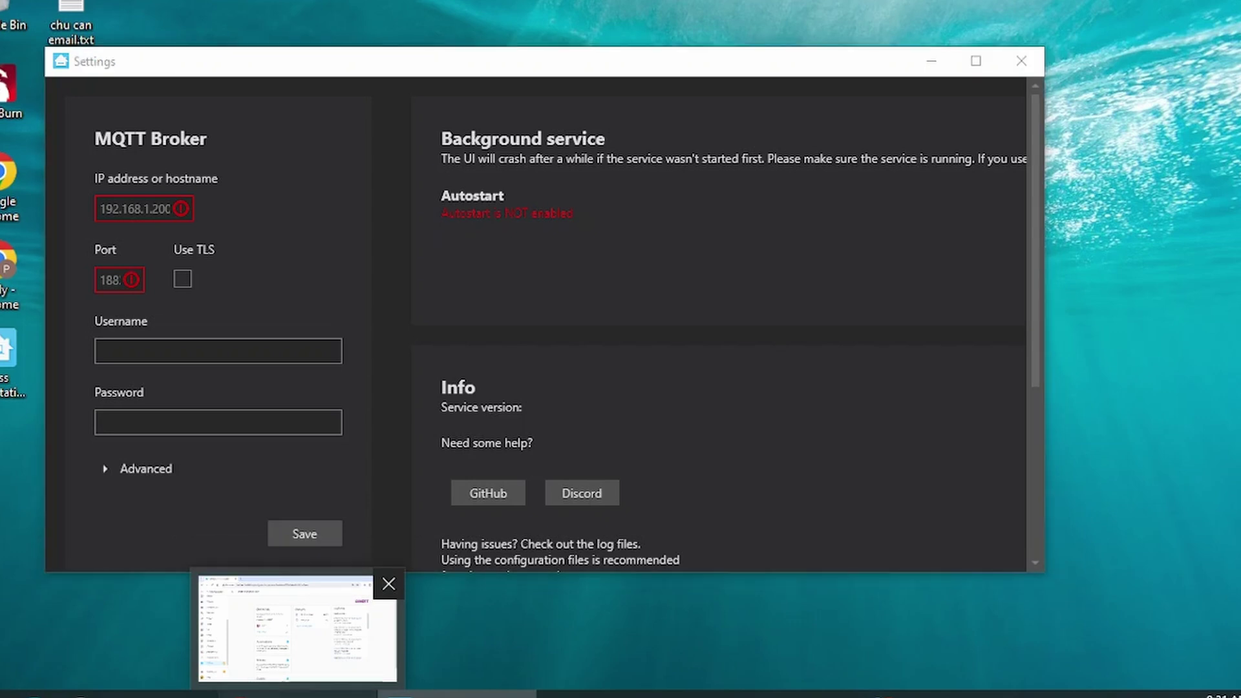
List the MQTT integration's devices in Home Assistant and search 'tung' to show the three desktops
left_click(297, 694)
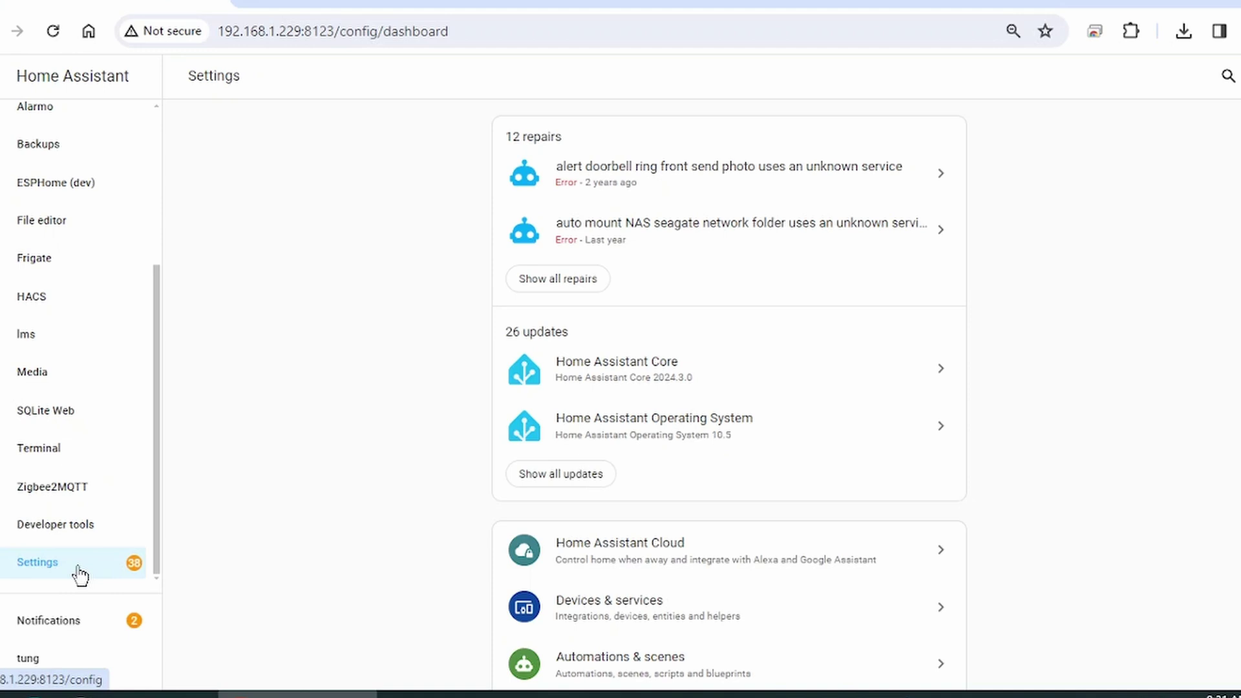
left_click(554, 626)
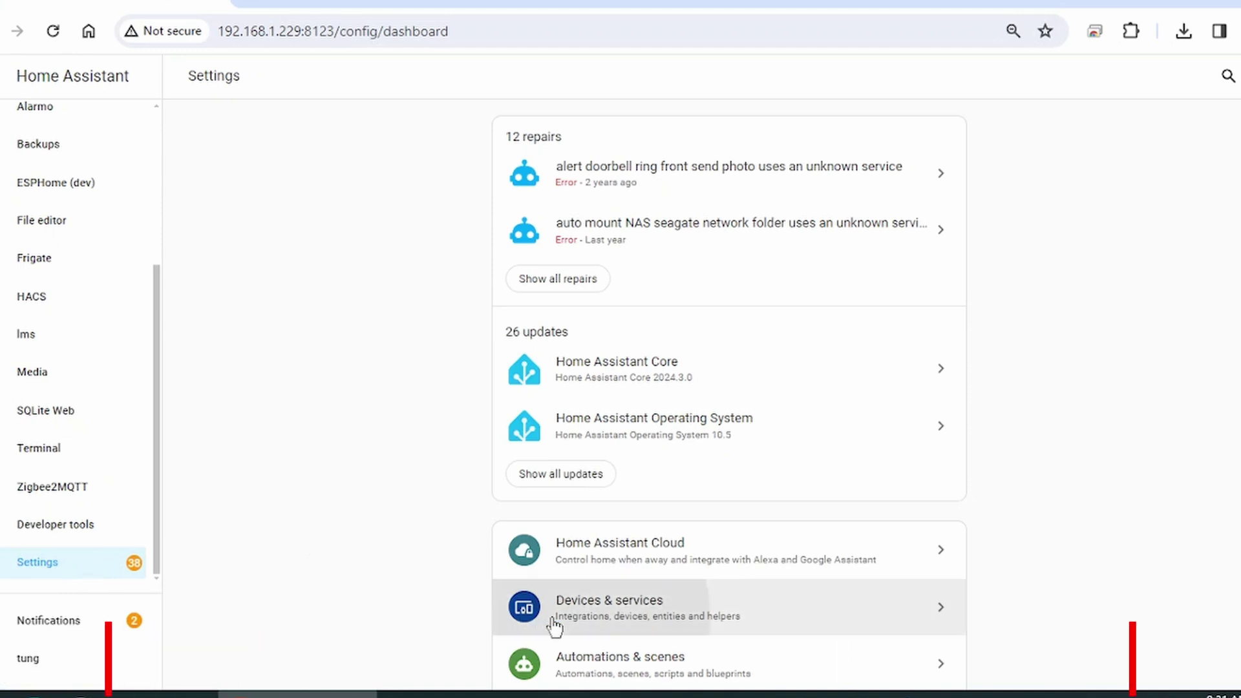
scroll(555, 626, "down", 10)
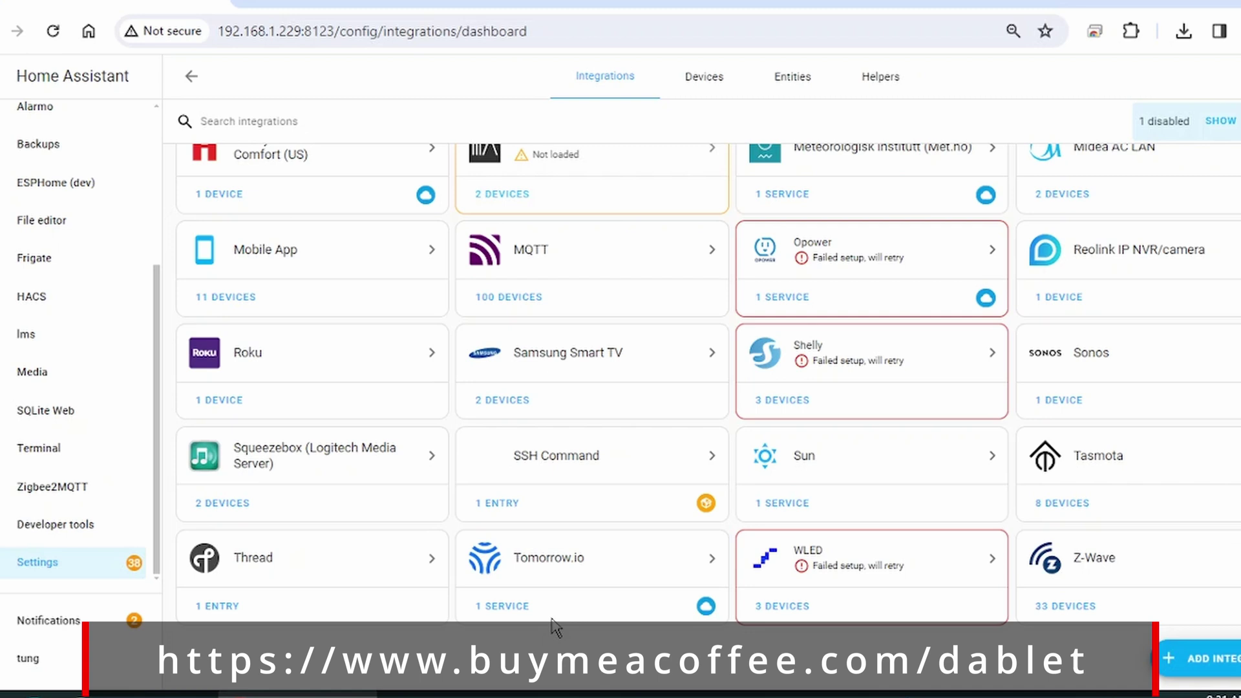
left_click(512, 302)
type("tung")
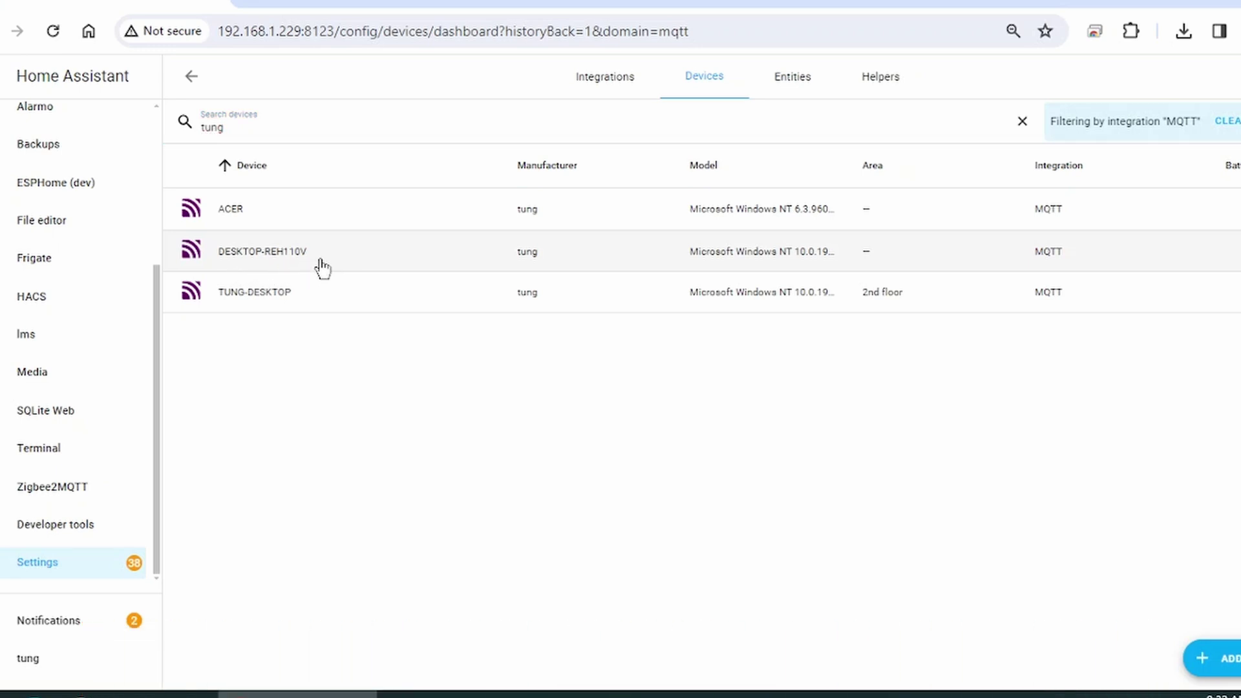
Open the DESKTOP-REH110V device page, then load fast.com in a new window to change the active window
left_click(324, 268)
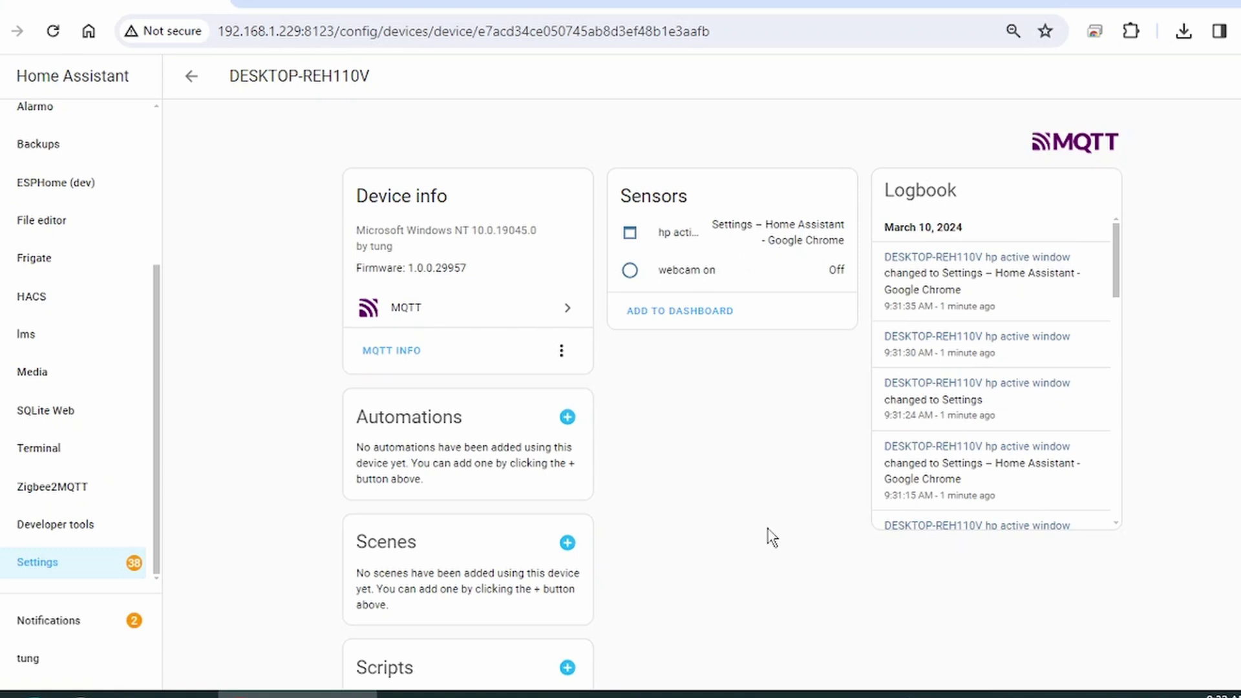
key("ctrl+n")
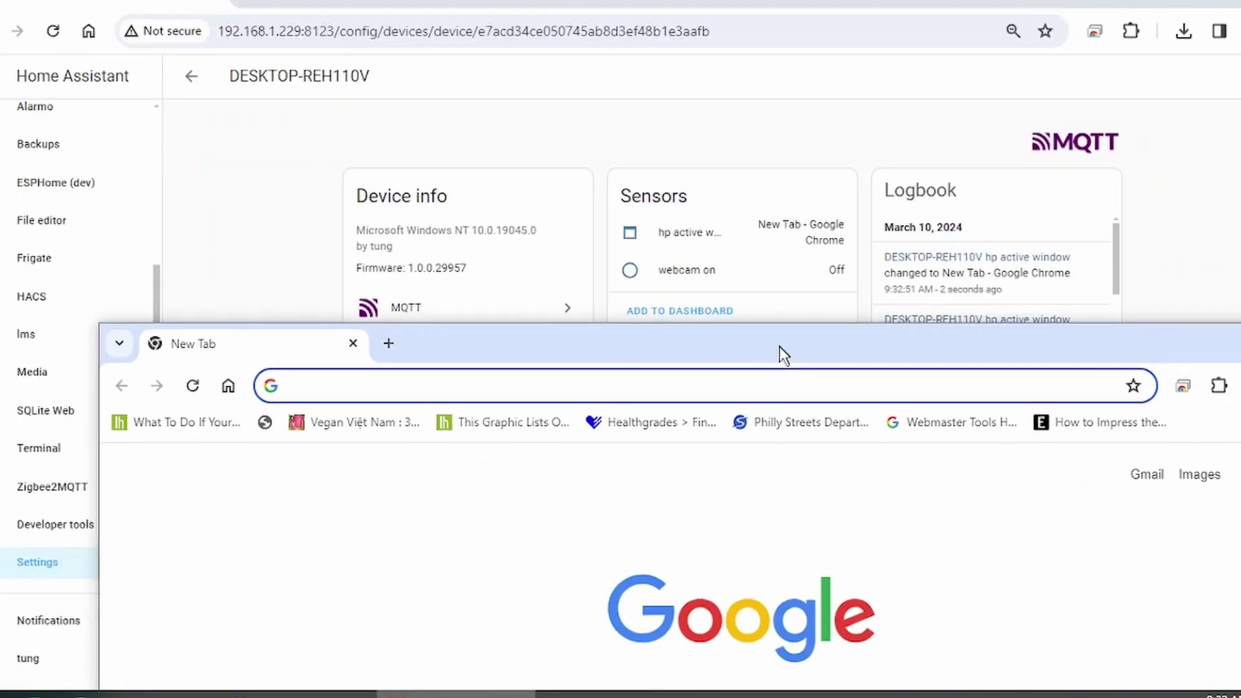
left_click(685, 391)
type("fast.com")
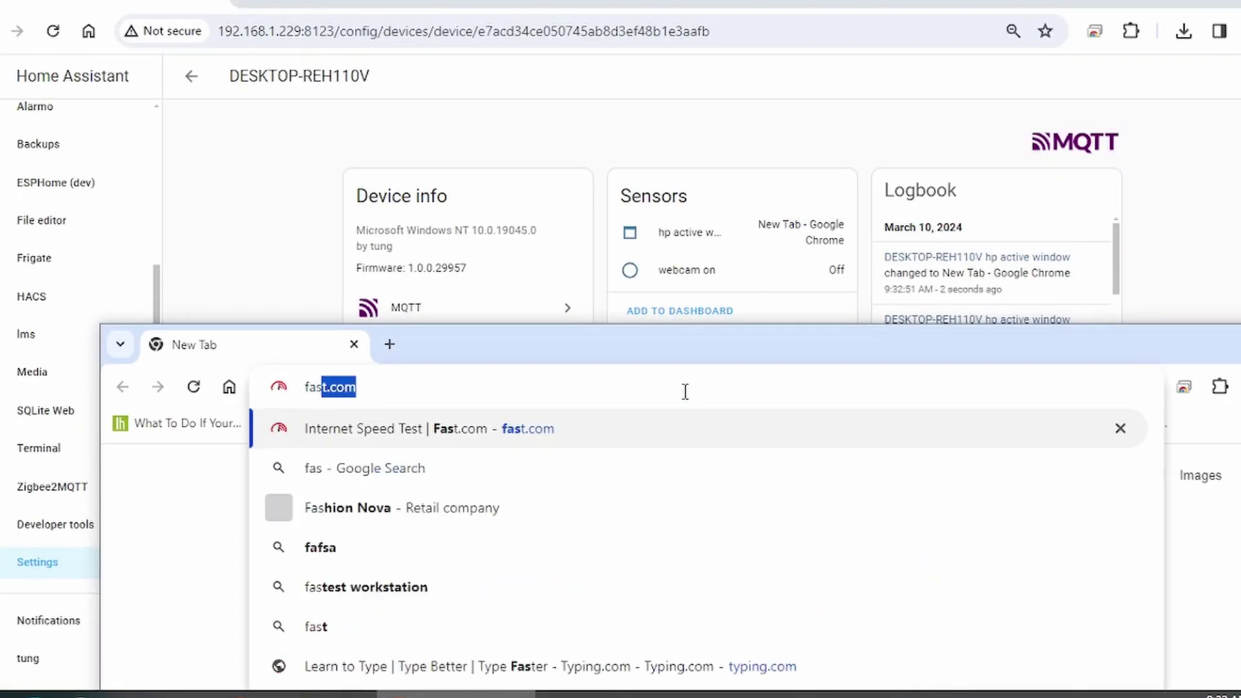
key("Return")
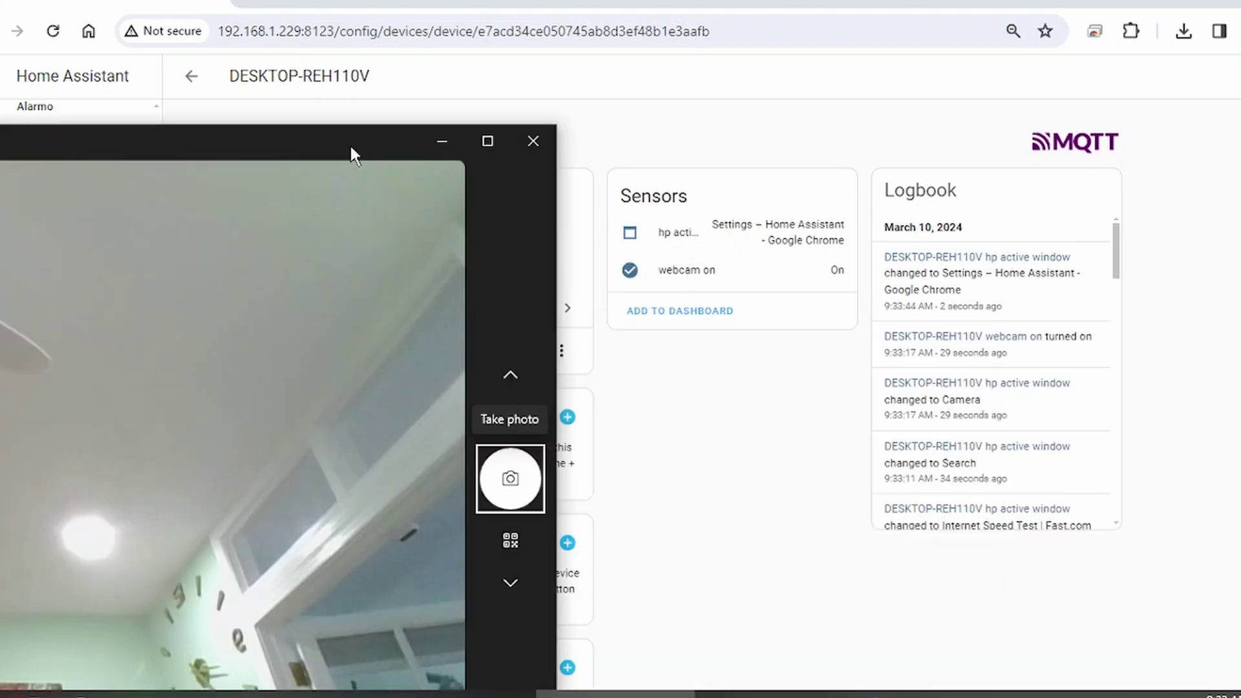
left_click(352, 152)
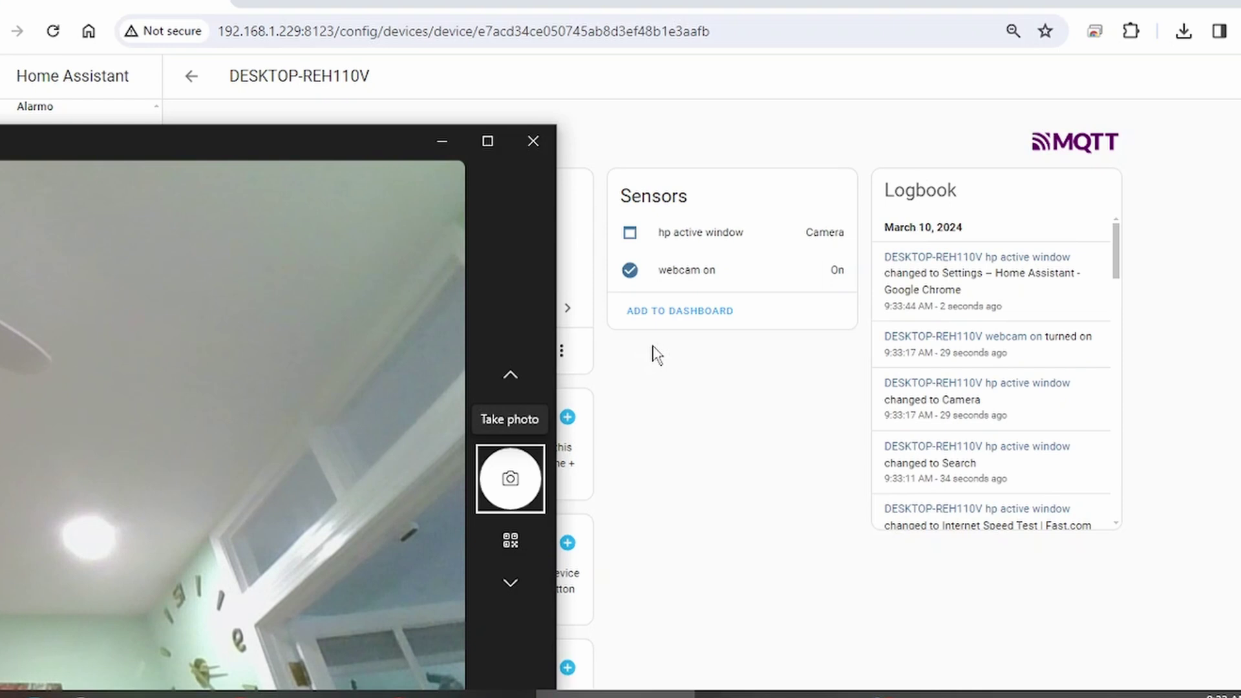